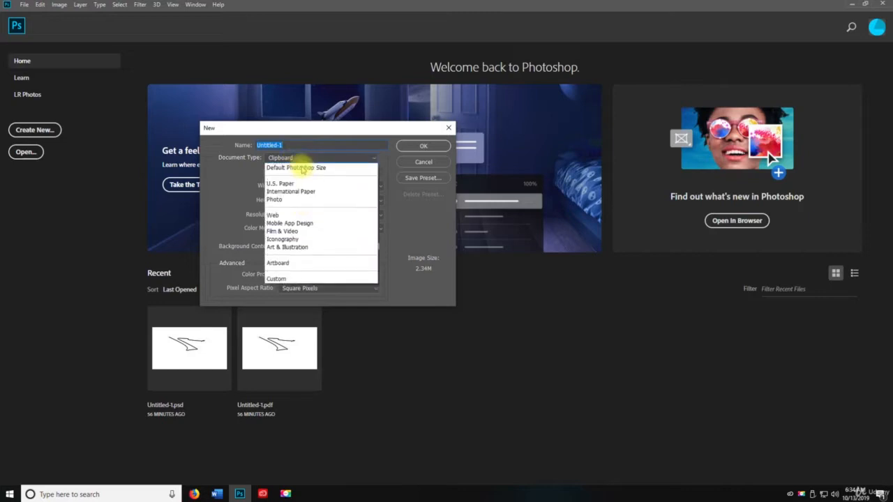
Step: Create a new document at Default Photoshop Size and unlock its Background layer into a regular layer
click(311, 173)
click(424, 147)
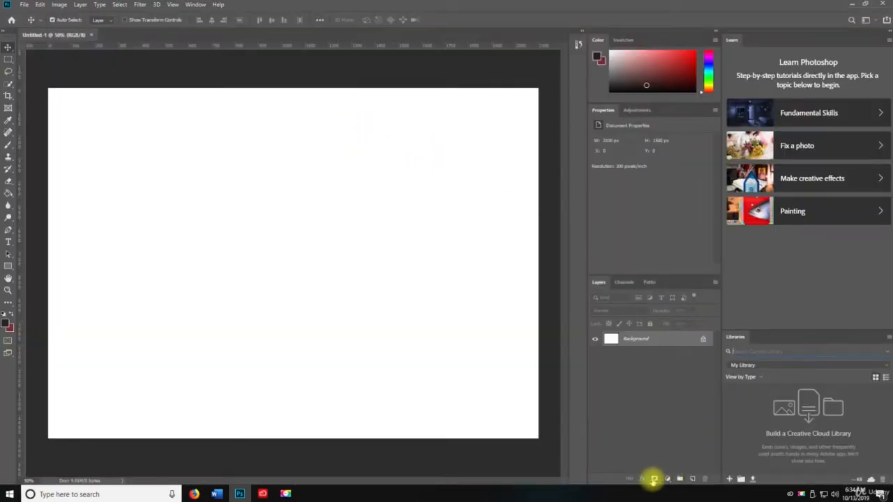
click(703, 339)
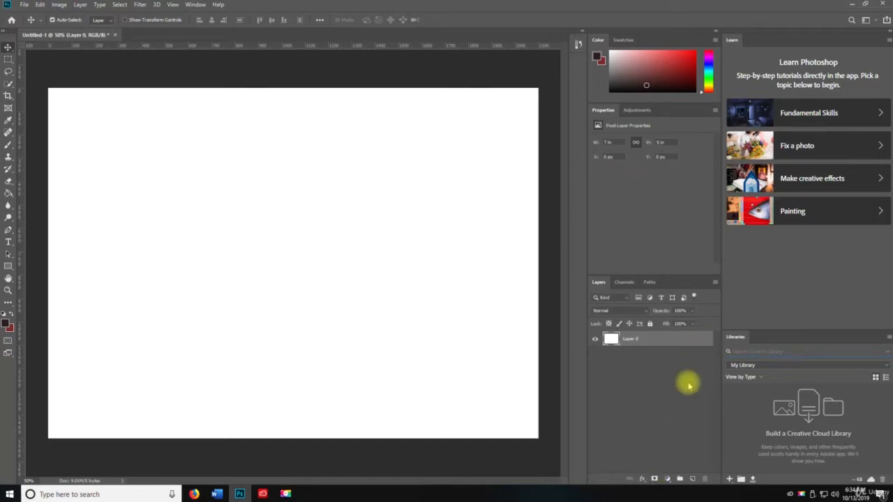
click(643, 479)
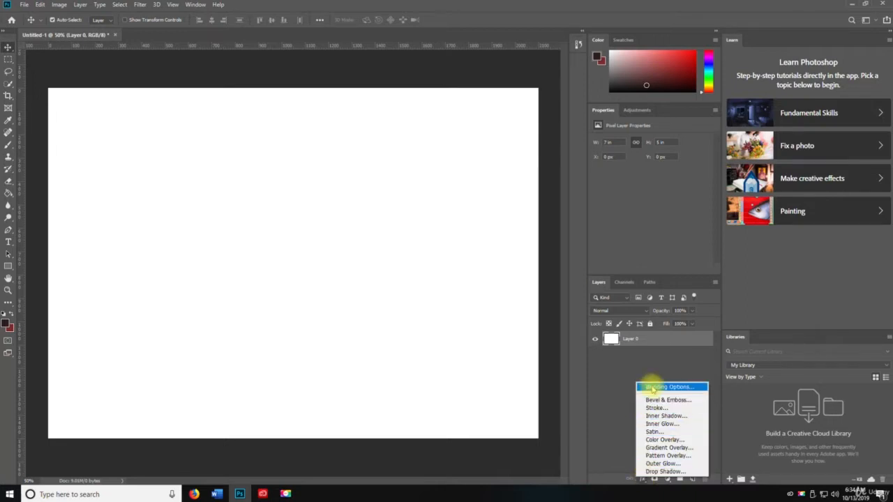
click(140, 4)
click(140, 5)
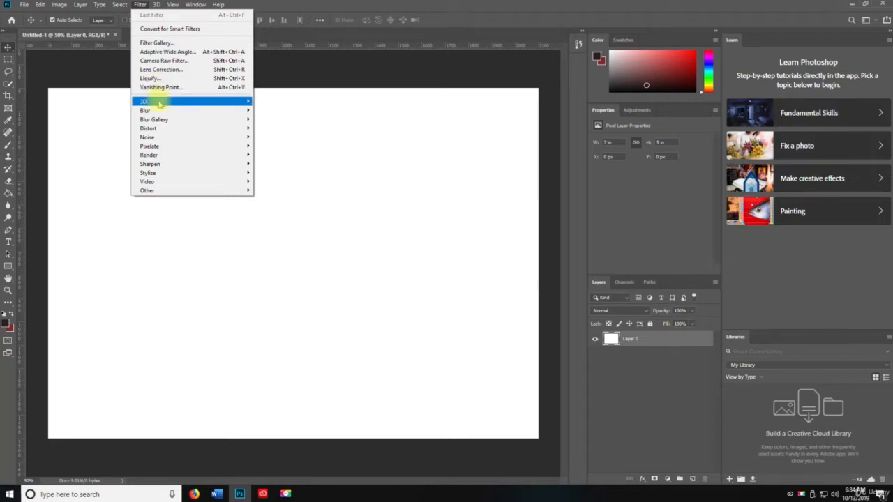
mouse_move(160, 120)
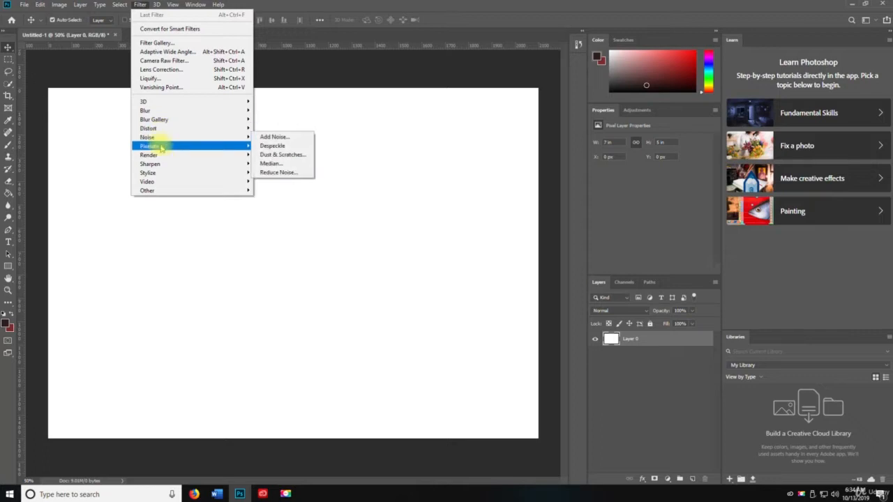
mouse_move(161, 155)
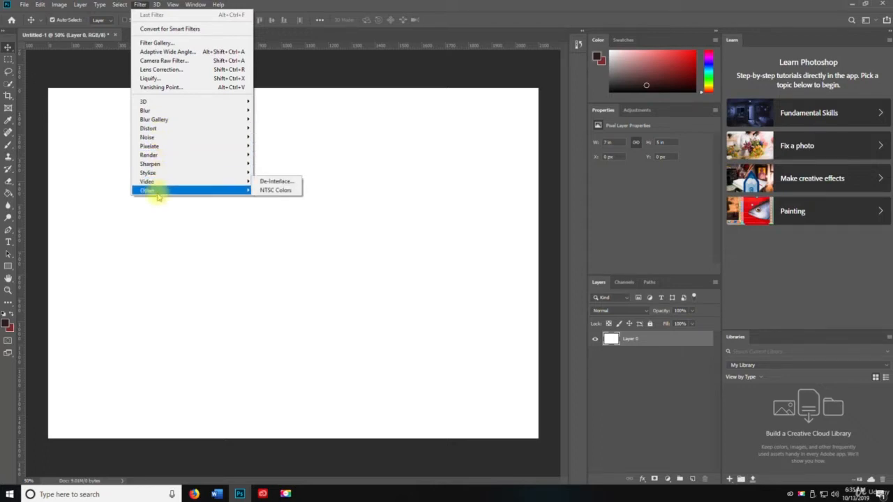
mouse_move(158, 197)
click(167, 217)
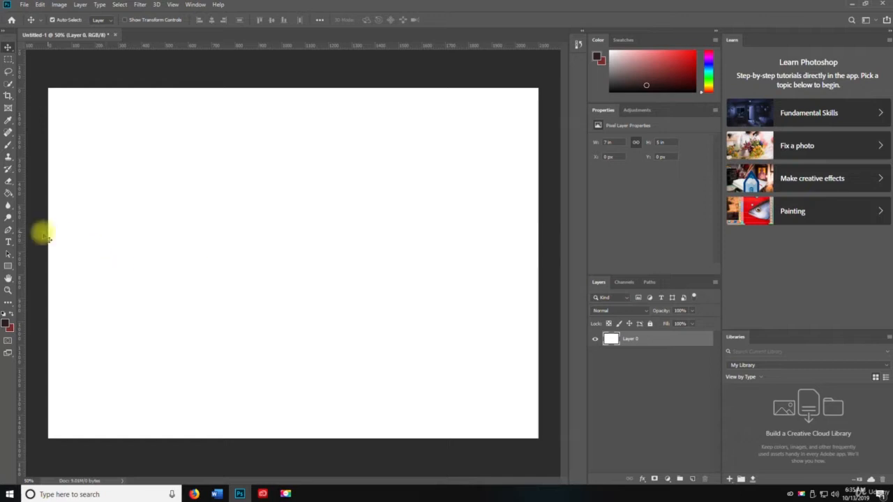
Step: Fill the white layer with the dark foreground colour using the Paint Bucket, and return to the Move tool
click(8, 195)
click(255, 196)
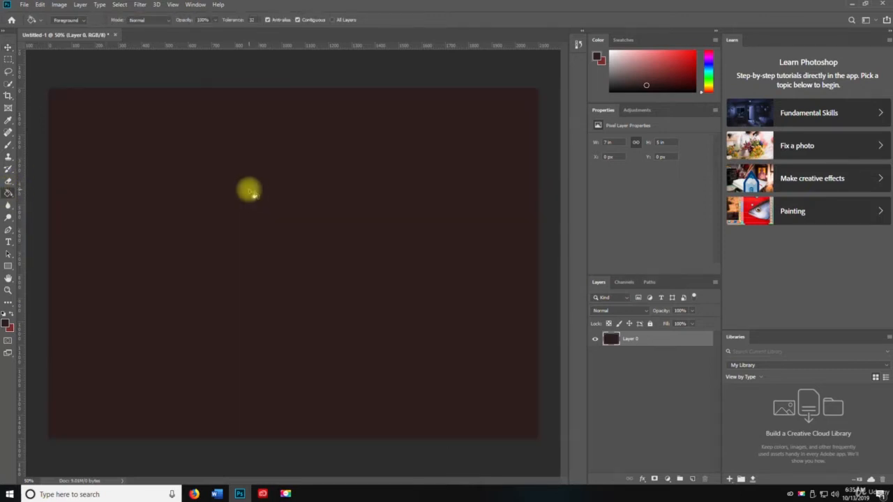
key(v)
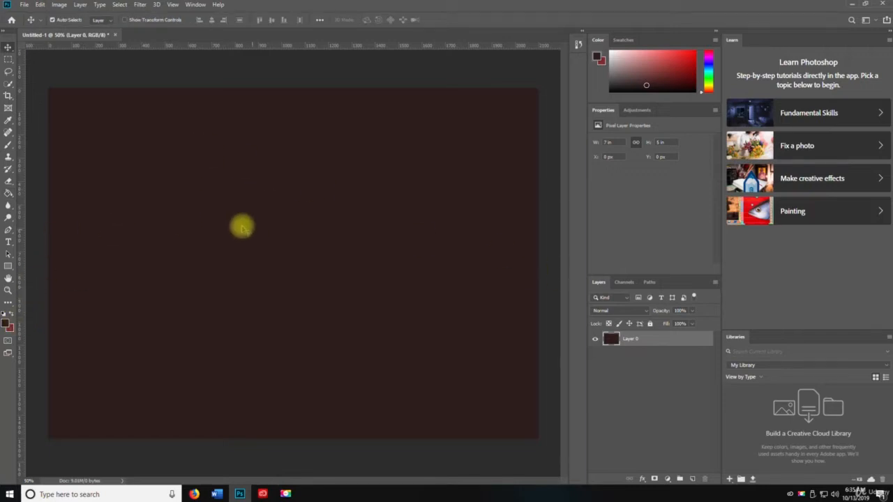
Step: Generate a bump map from the filled layer with the 3D filter, setting Blur to 14.9
click(142, 5)
mouse_move(175, 103)
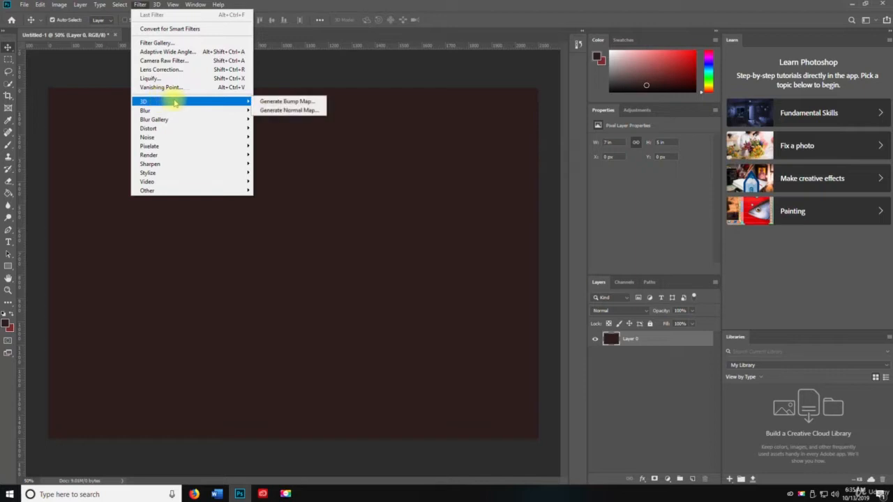
click(284, 101)
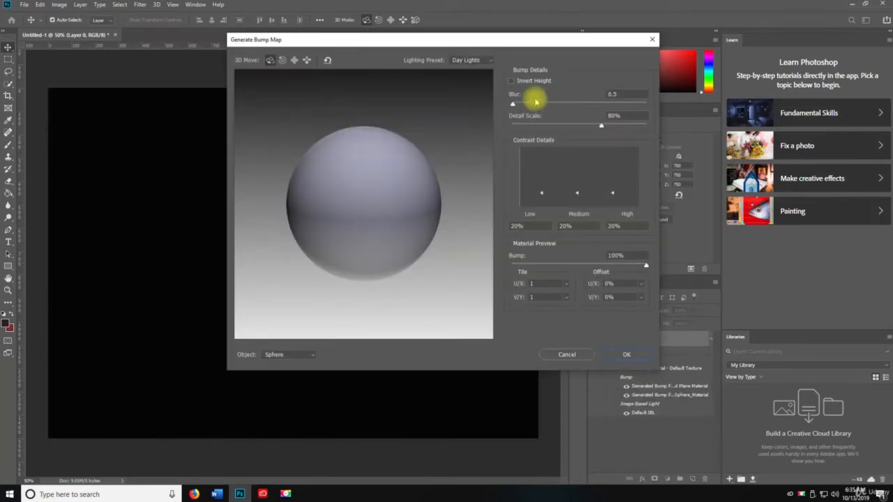
drag(513, 103, 552, 103)
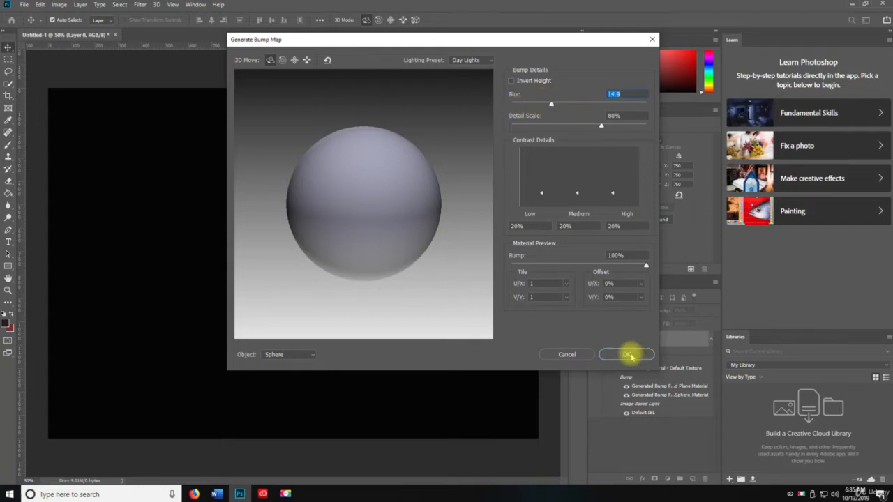
click(627, 354)
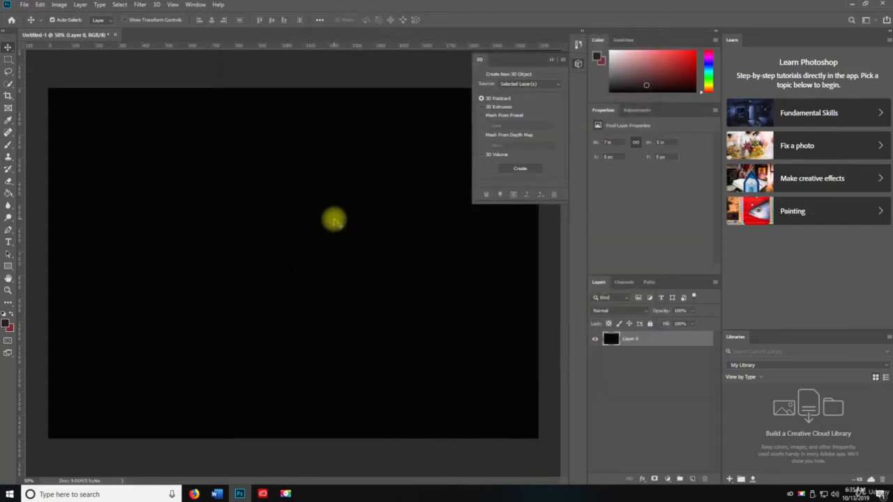
click(143, 5)
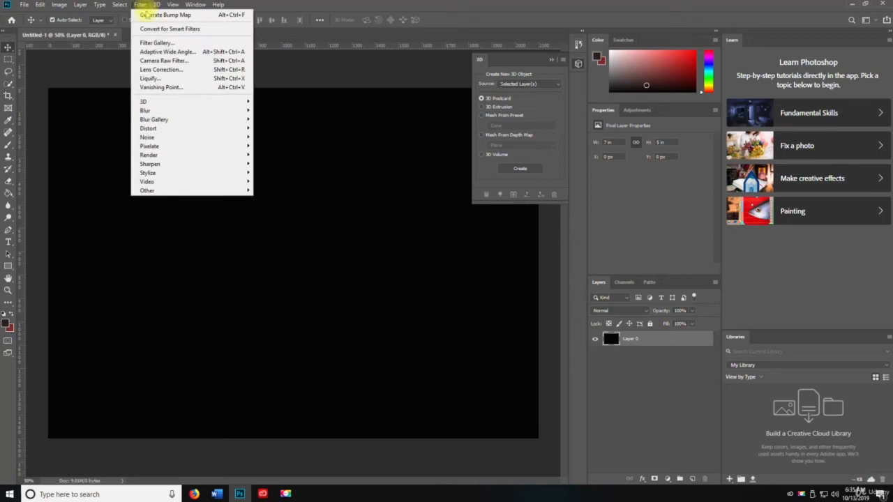
mouse_move(190, 103)
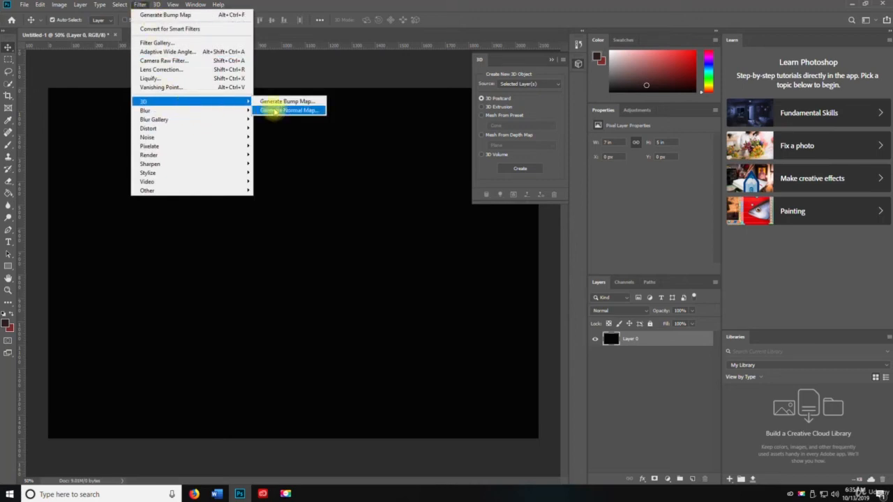
click(276, 110)
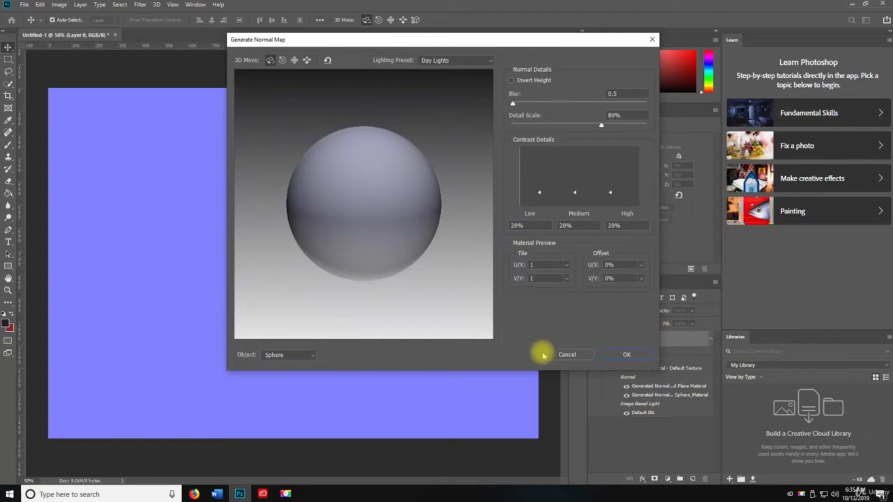
click(544, 355)
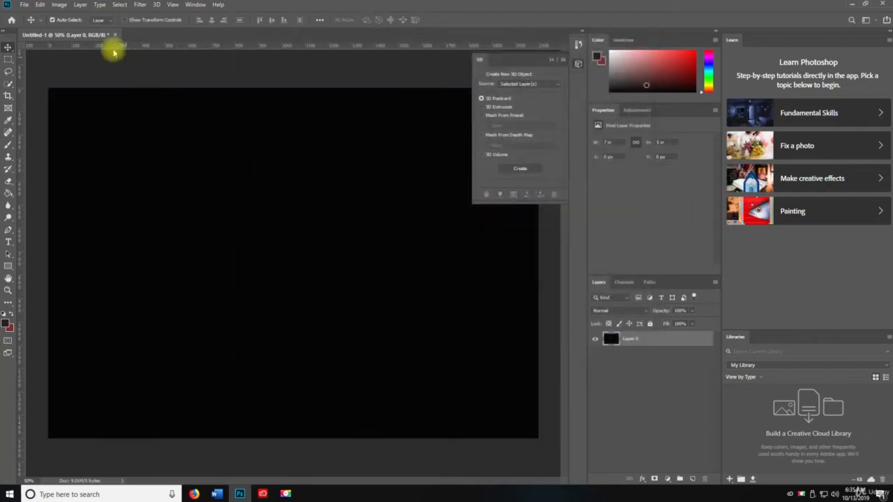
Step: Undo the bump map filter on the filled layer
click(40, 5)
click(41, 14)
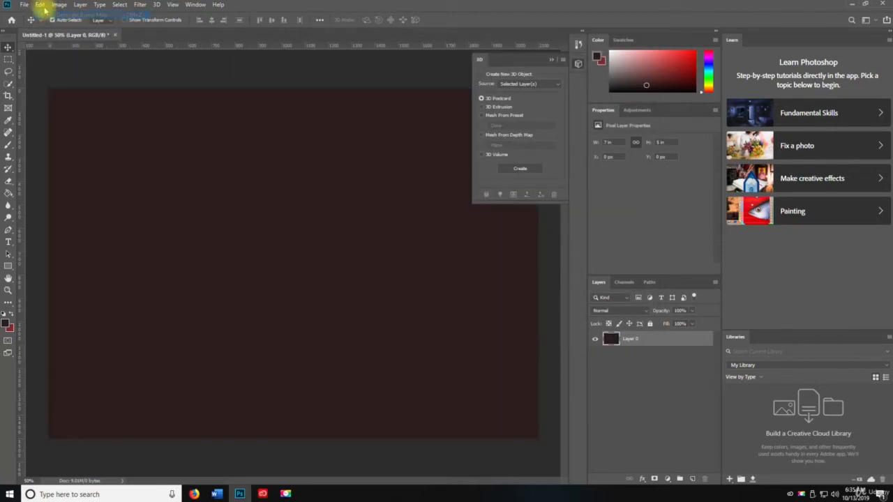
click(40, 5)
click(252, 161)
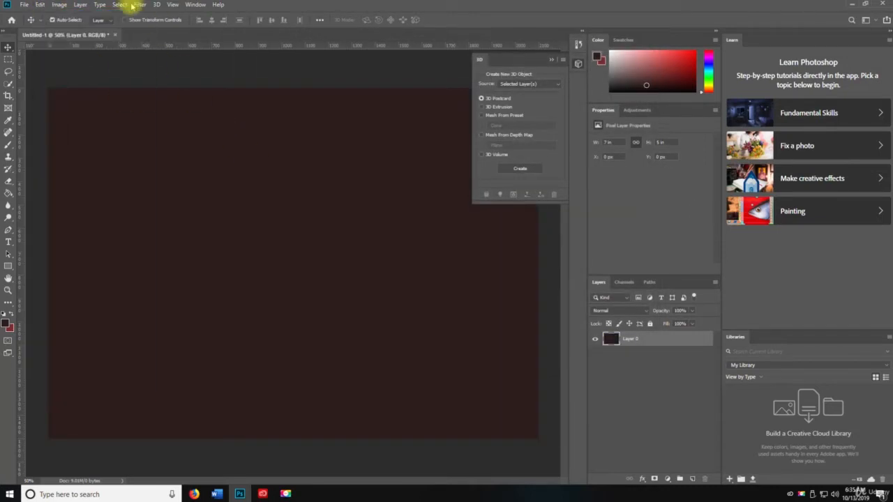
Step: Apply the Average blur and the Blur More filter to the dark filled layer
click(139, 5)
mouse_move(202, 111)
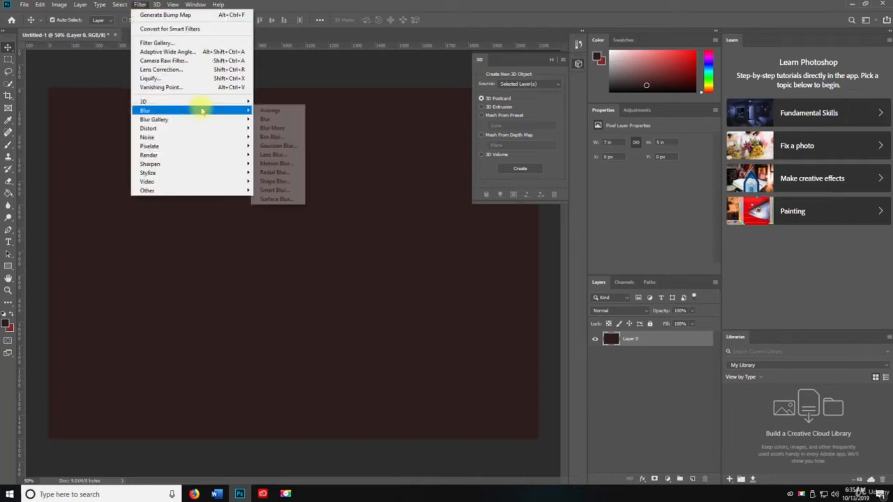
click(279, 111)
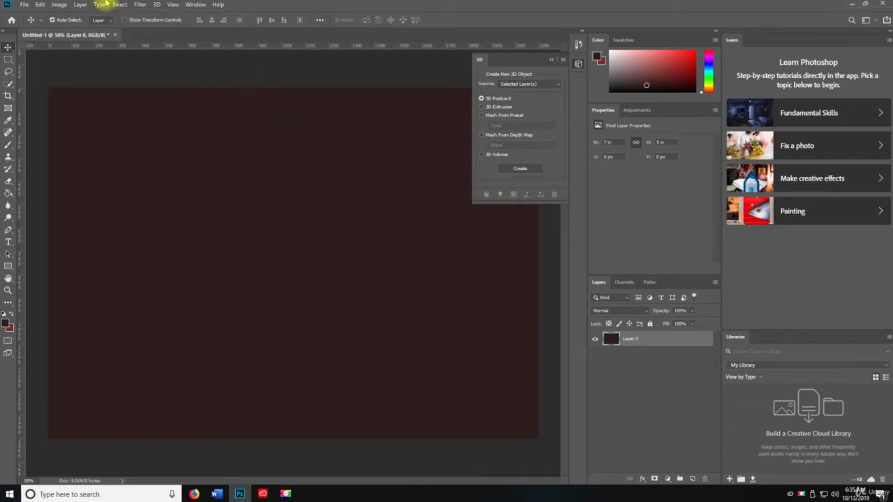
click(140, 5)
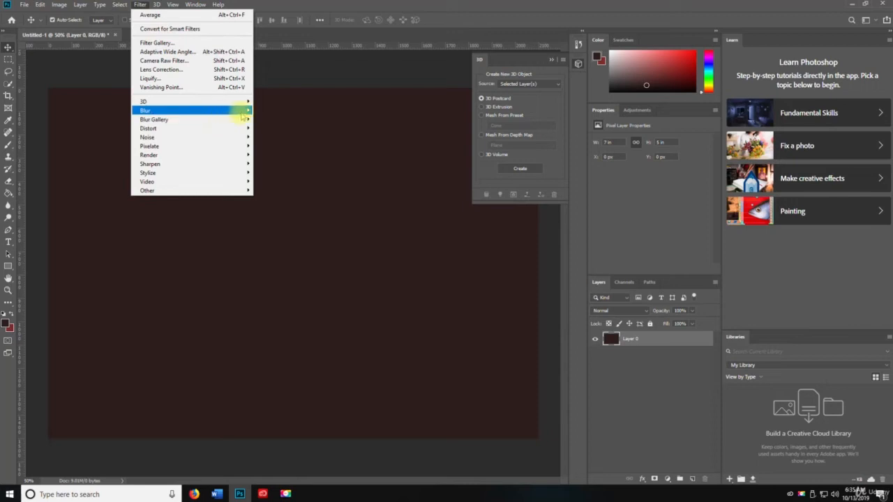
mouse_move(240, 110)
click(287, 125)
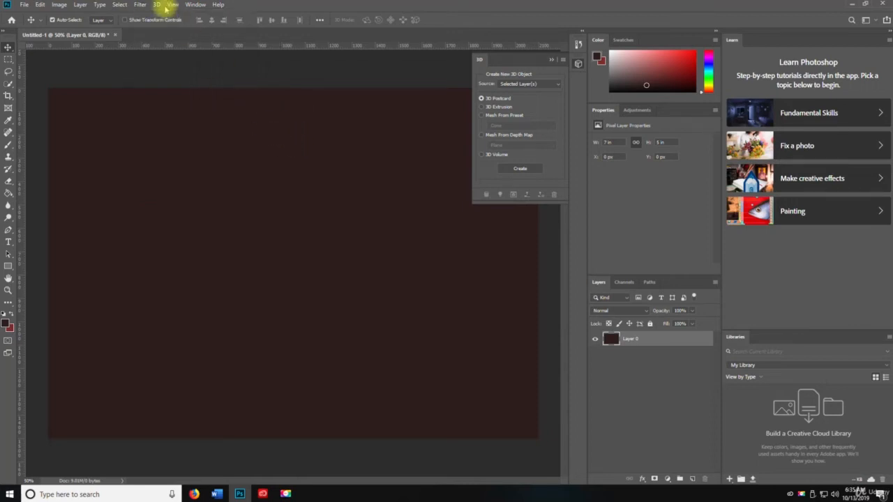
click(140, 5)
click(268, 171)
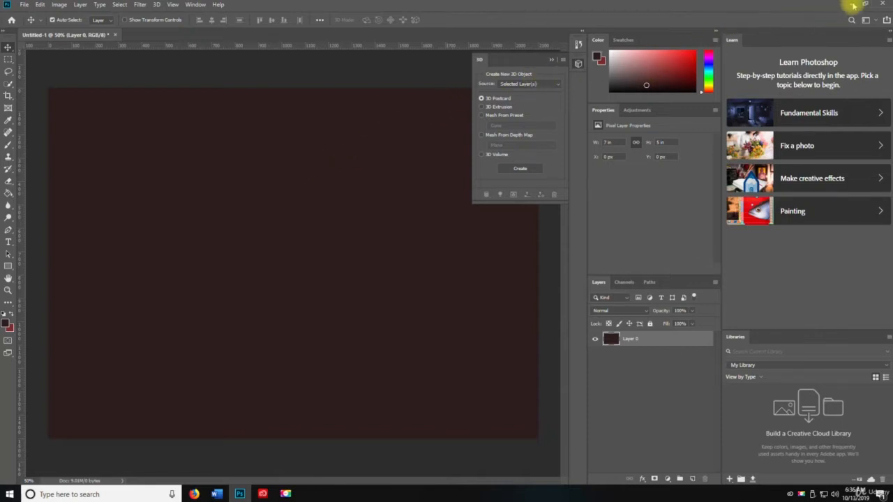
Step: Minimize Photoshop, capture the whole desktop to the clipboard as a screenshot, and switch back to Photoshop
click(852, 5)
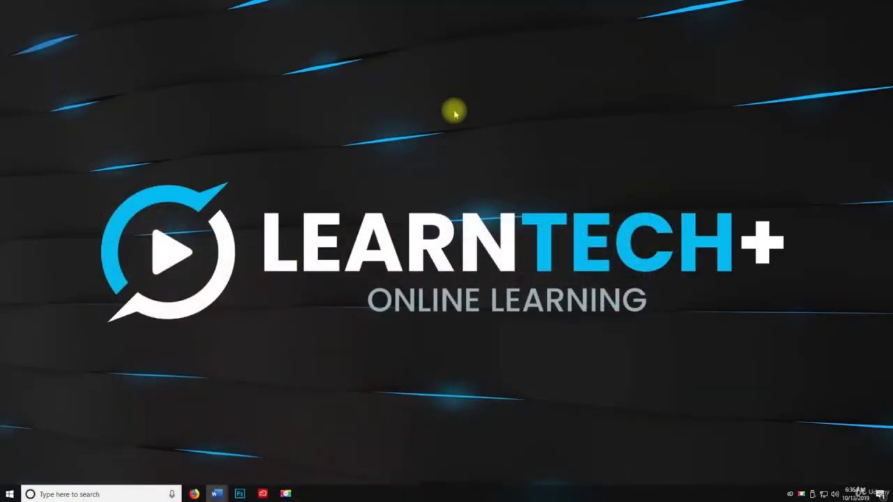
key(Print)
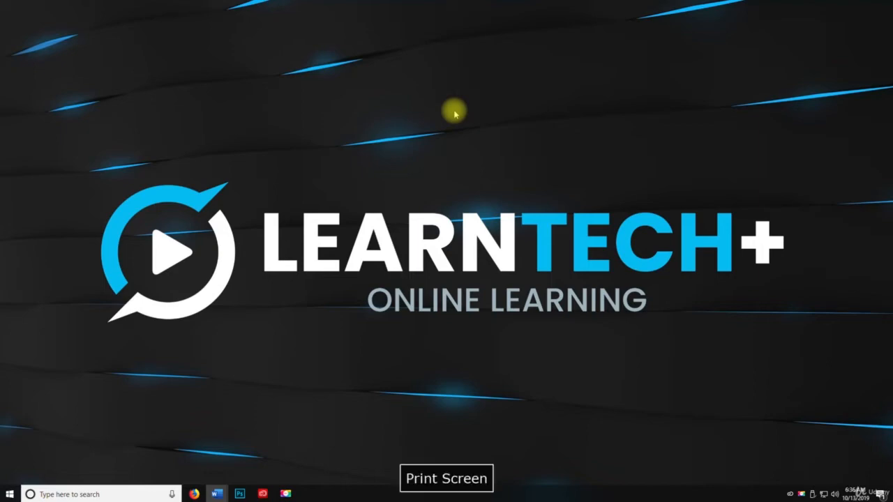
click(240, 491)
key(space)
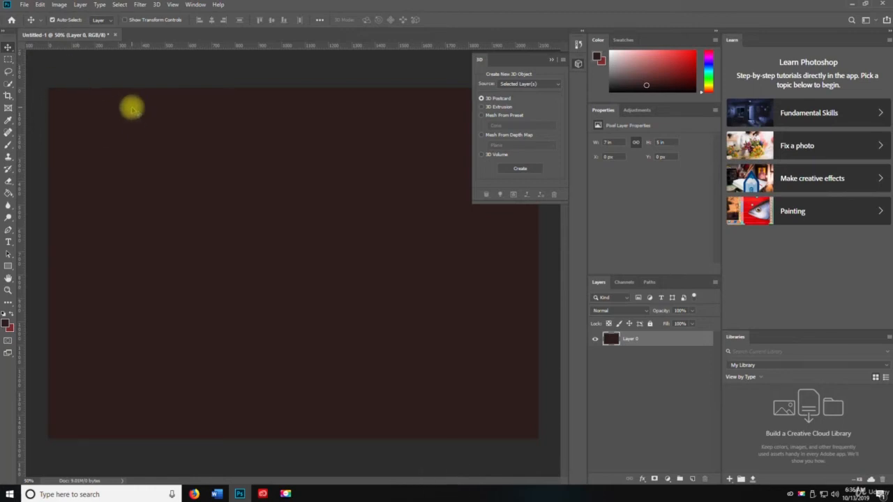
Step: Create a new 3840 × 1080 pixel document with the Clipboard document type and paste the captured screenshot into it
key(ctrl+n)
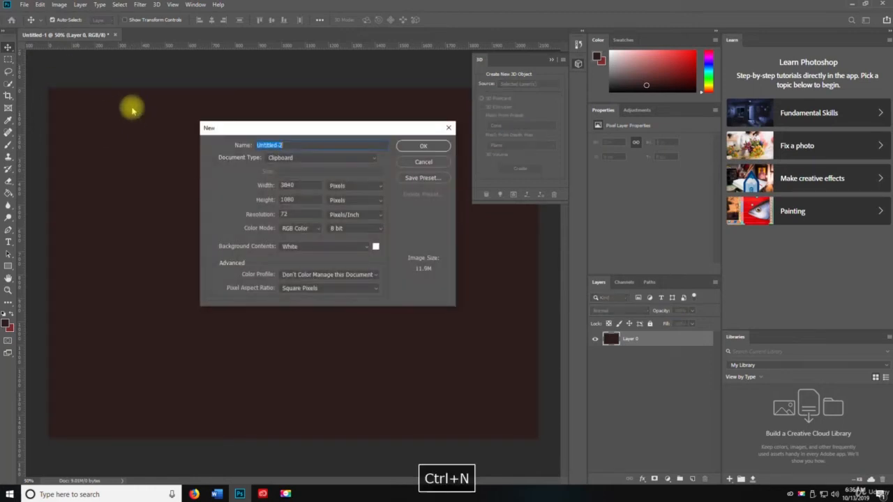
click(432, 146)
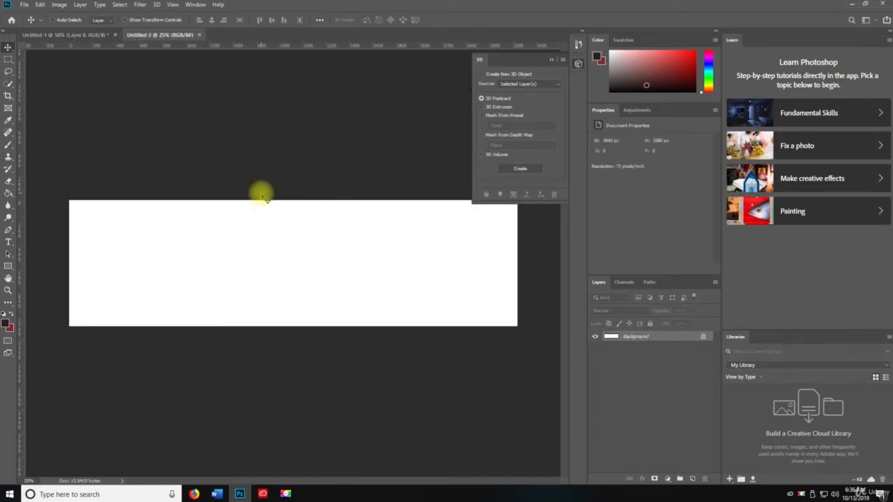
key(ctrl+v)
Step: Crop the document to the LearnTech+ desktop half of the screenshot, about 26.67 in wide, and return to the Move tool
key(c)
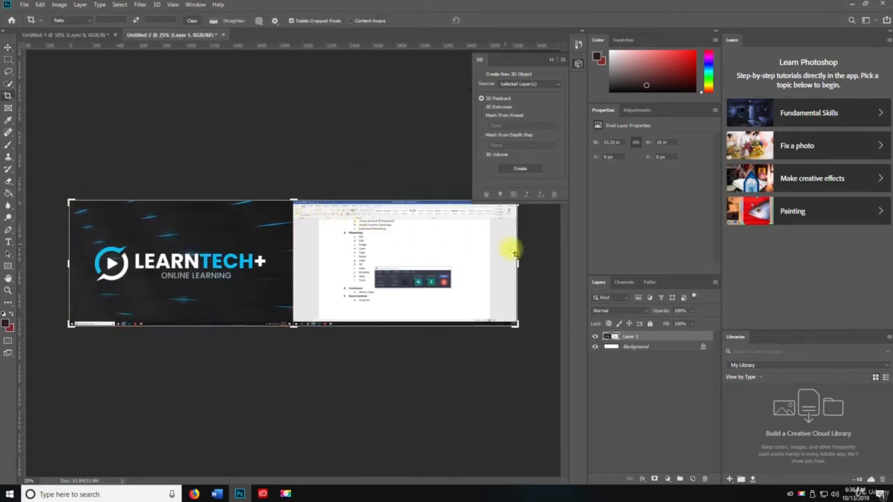
drag(518, 263, 408, 265)
key(Return)
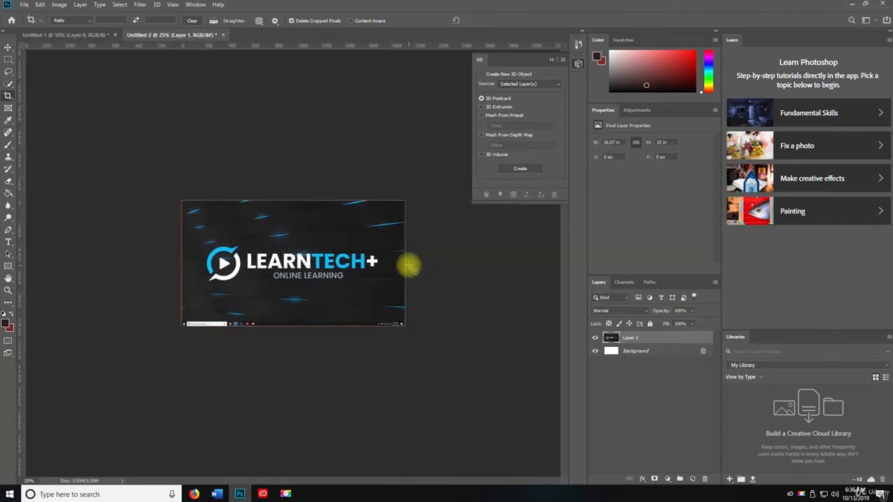
key(v)
key(space)
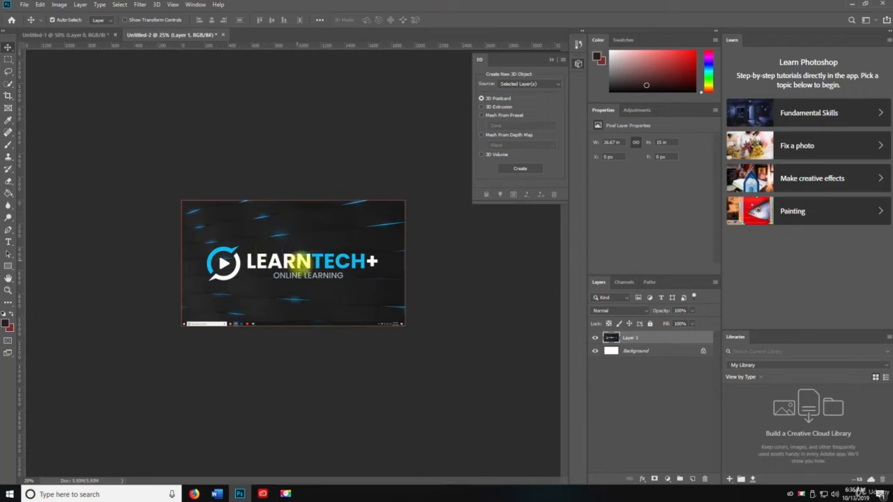
Step: Try the Displace distort filter with its default scales on the pasted screenshot layer
key(z)
click(313, 276)
click(318, 279)
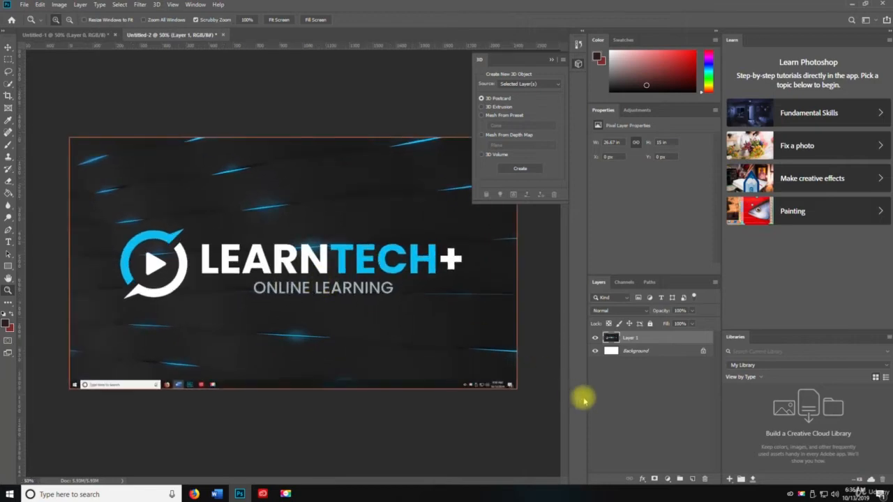
click(140, 5)
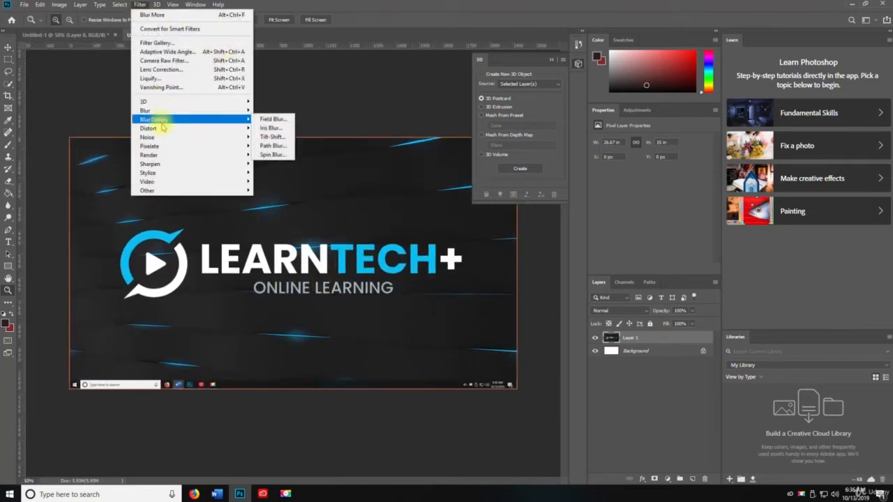
mouse_move(164, 128)
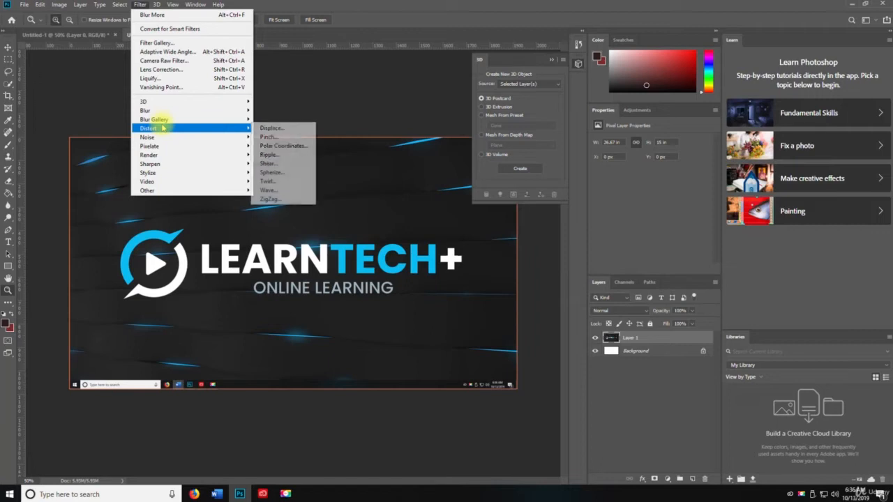
click(294, 132)
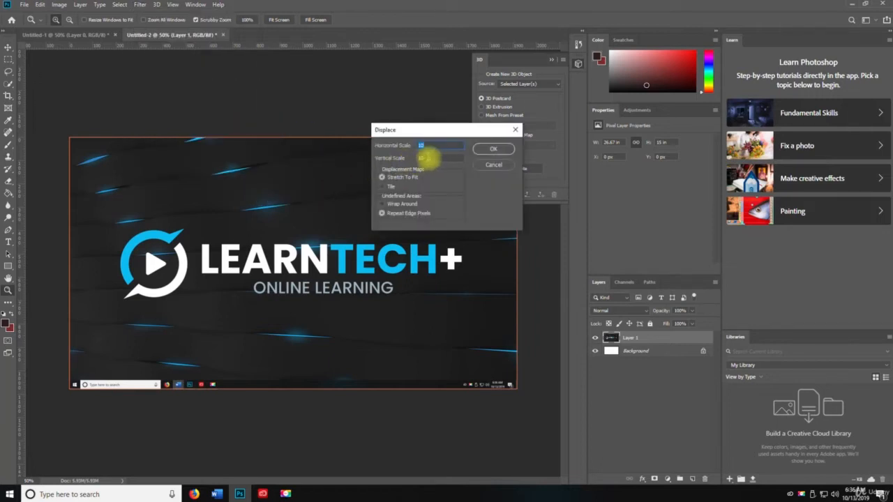
click(494, 149)
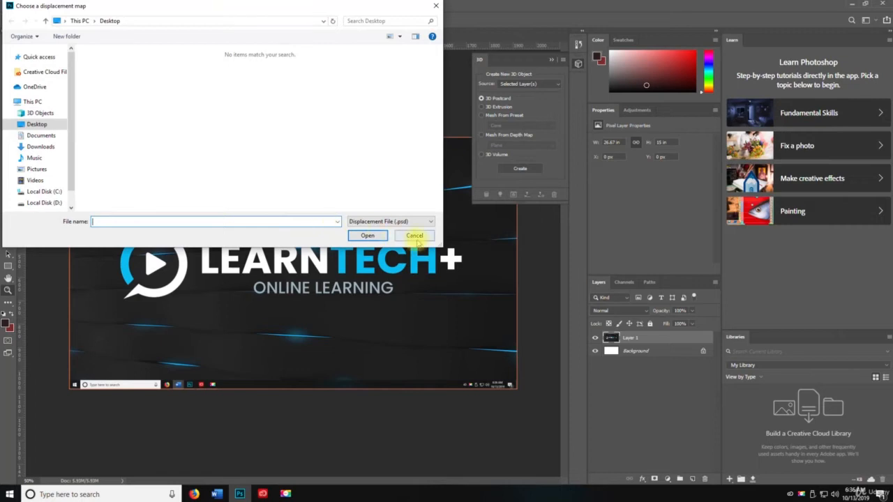
click(416, 237)
Step: Add uniform noise of about 49.14% to the screenshot layer
click(143, 5)
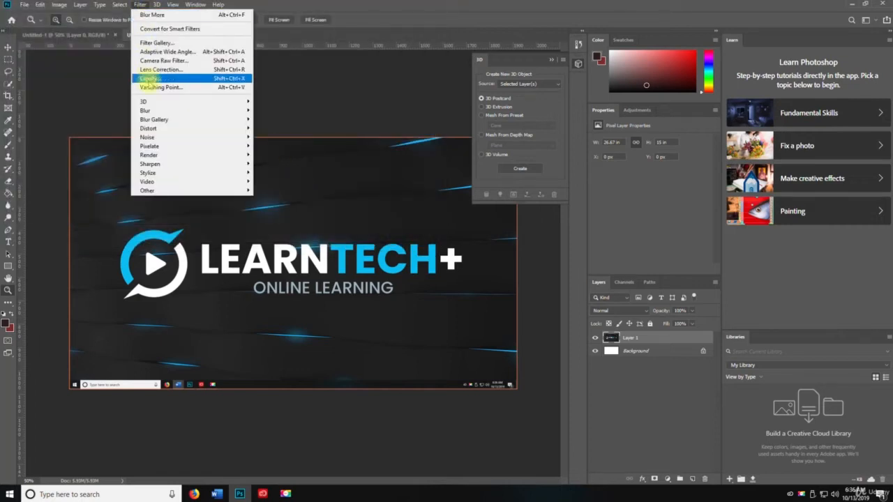
mouse_move(170, 136)
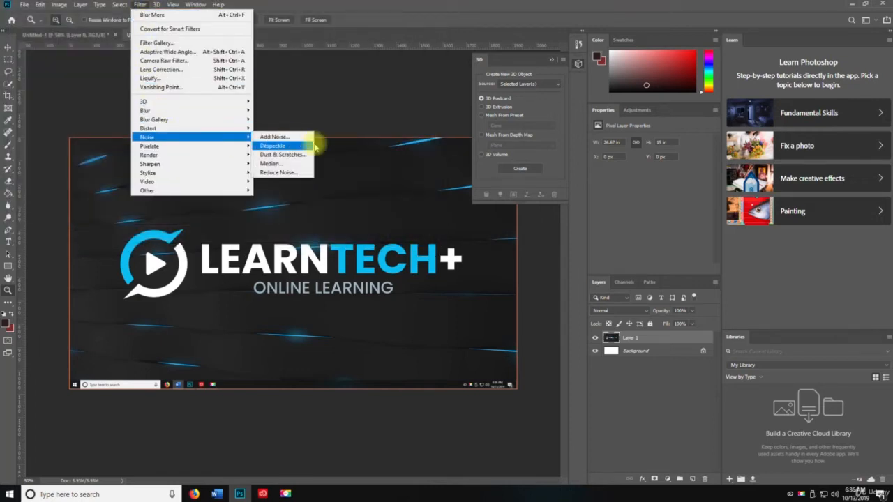
click(276, 136)
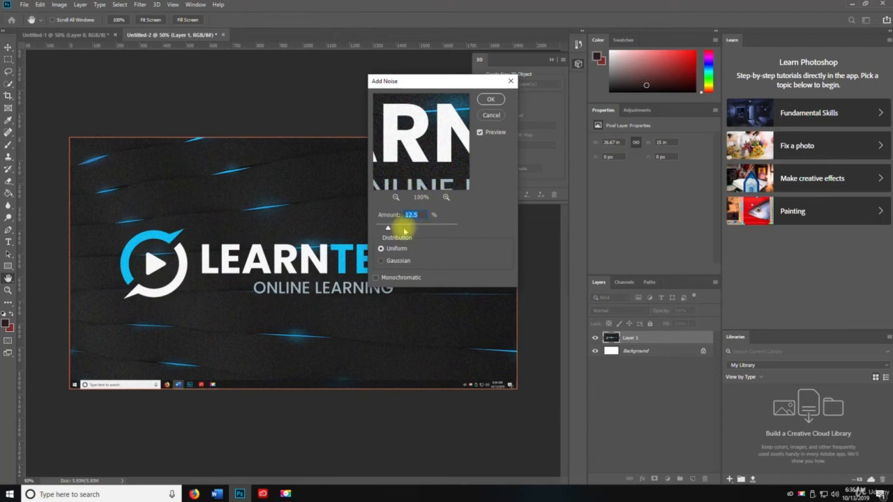
drag(388, 227, 409, 229)
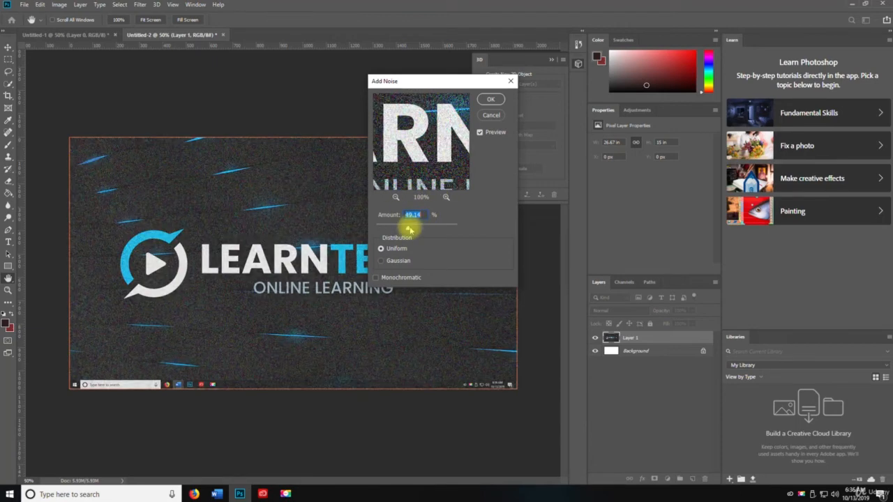
click(491, 100)
Step: Apply the Facet pixelate filter and the basic Sharpen filter to the noisy screenshot layer
click(140, 4)
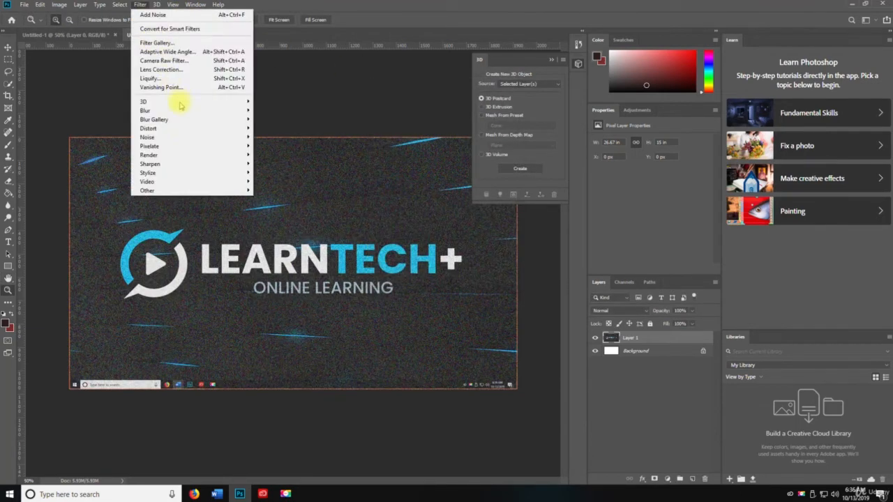
mouse_move(201, 152)
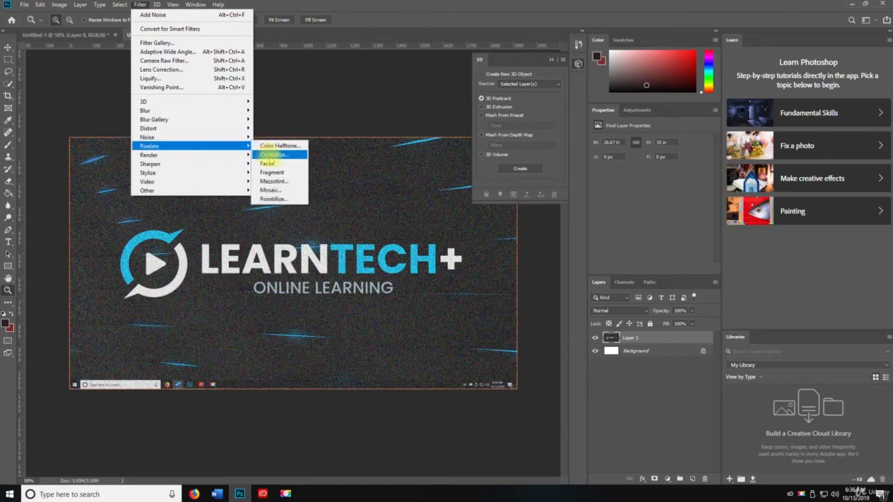
click(365, 197)
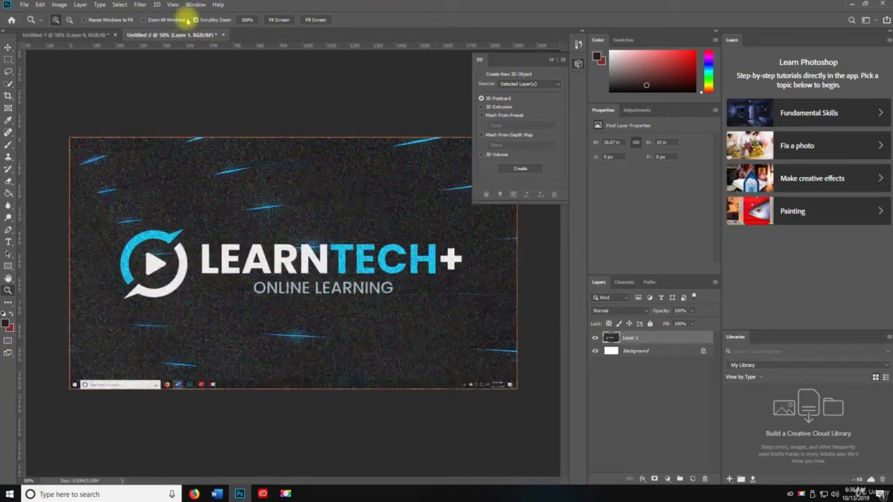
click(140, 5)
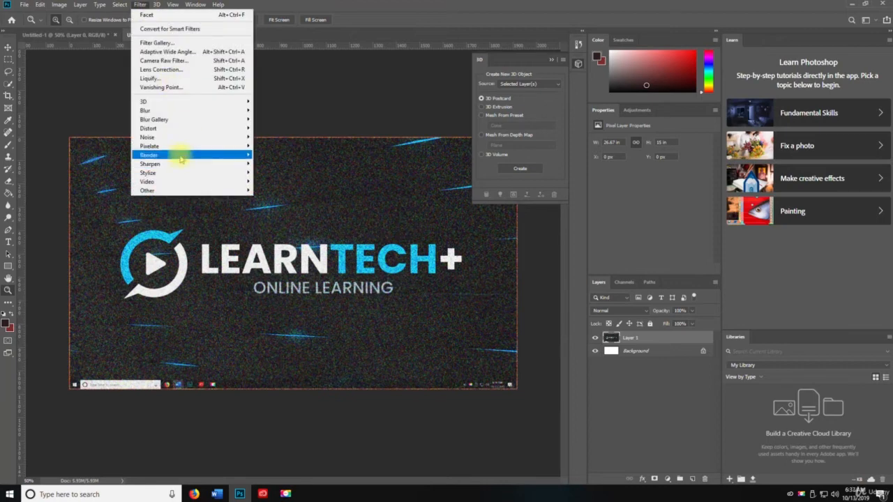
mouse_move(175, 165)
click(279, 172)
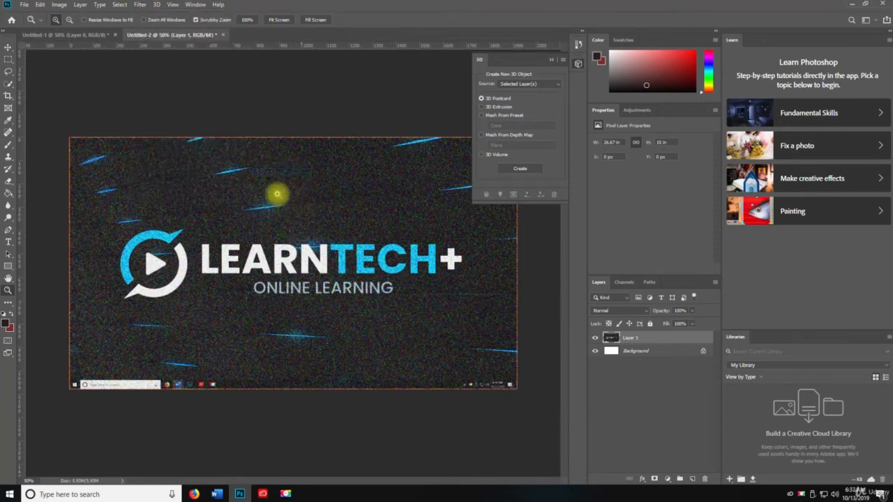
Step: Emboss the screenshot layer at a 135° angle with a height of 51 pixels and an amount of 95%
click(141, 5)
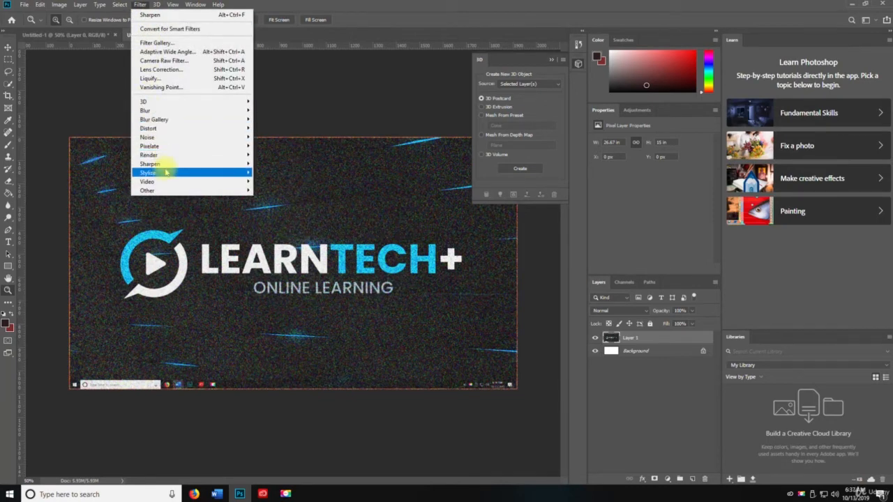
mouse_move(199, 173)
click(278, 181)
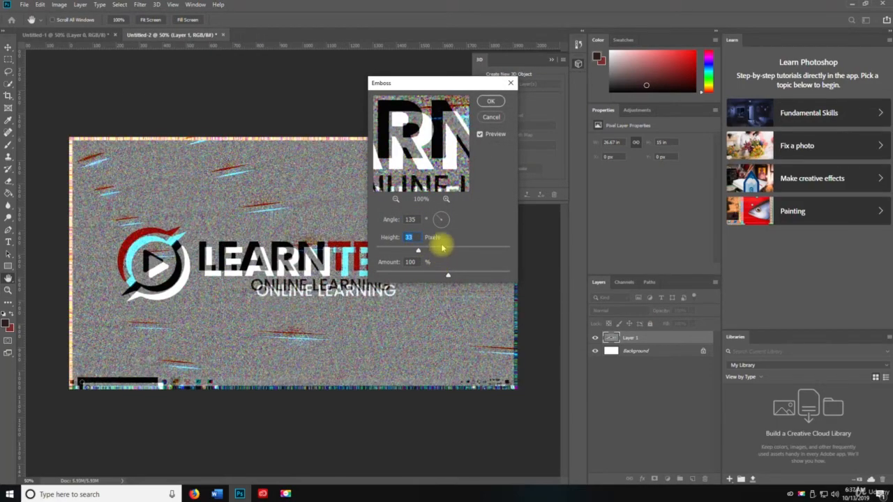
click(443, 250)
click(423, 273)
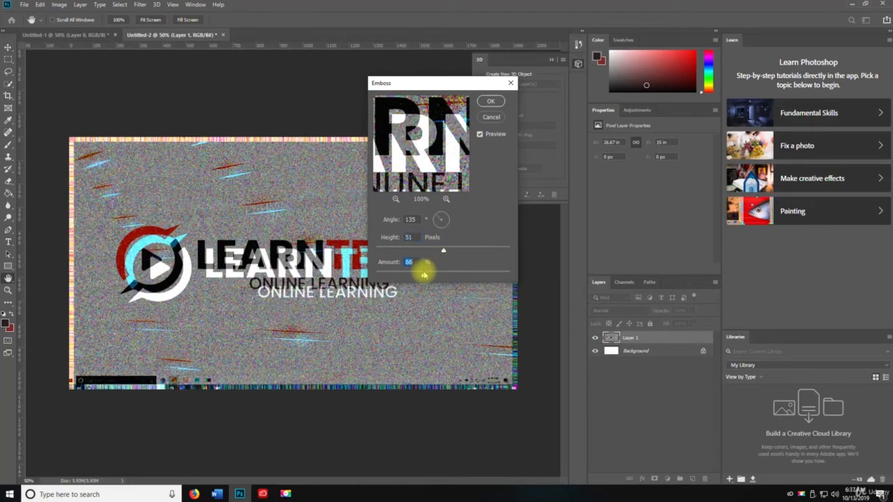
click(444, 273)
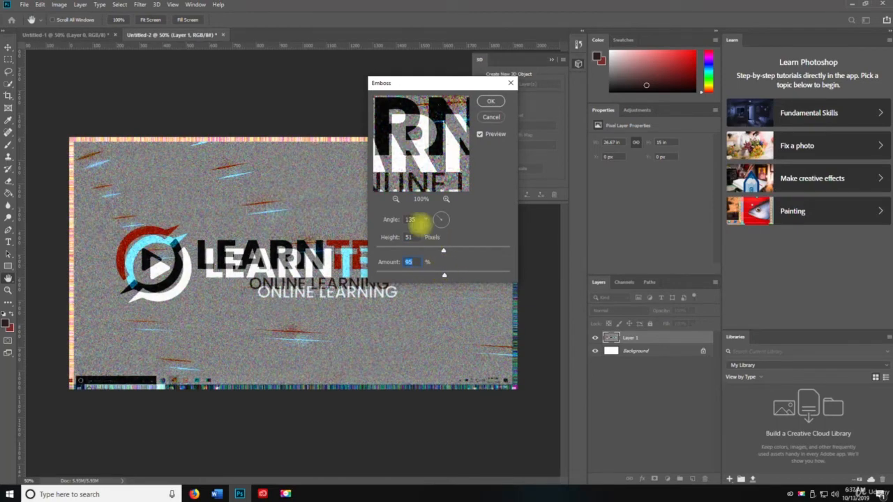
click(491, 102)
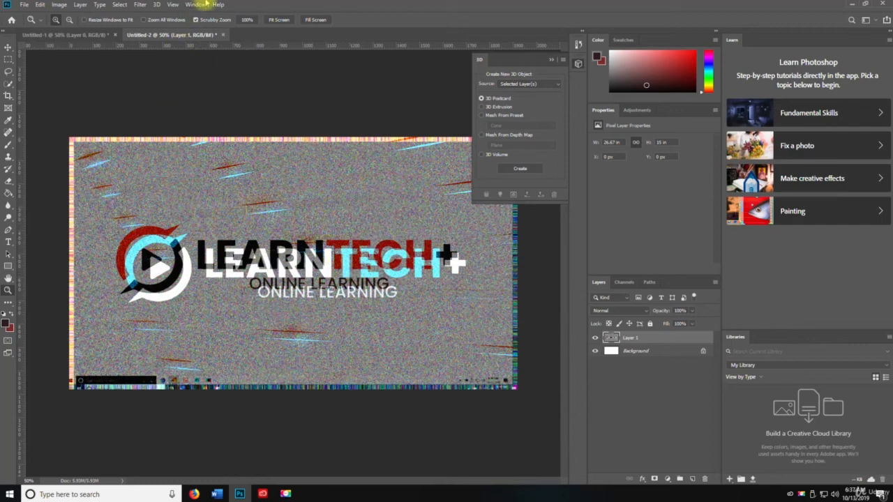
Step: Try the Clouds render filter on the embossed layer, undo it, and return to the Move tool
click(143, 5)
mouse_move(169, 158)
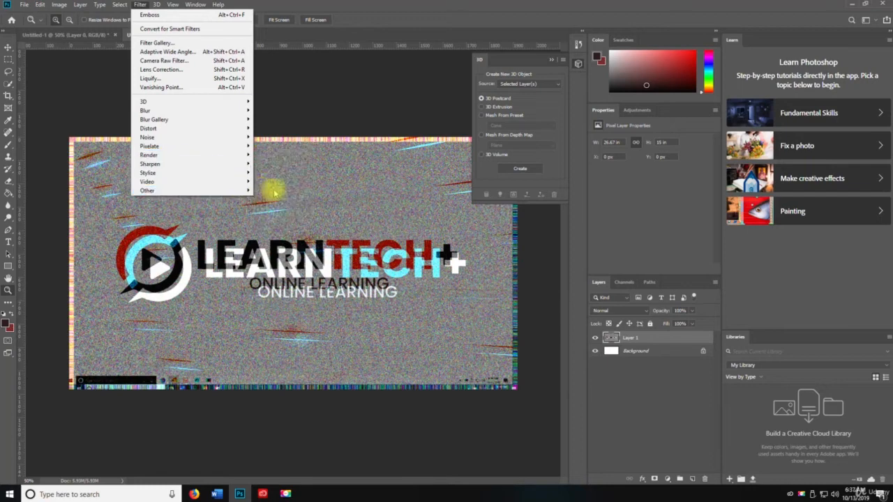
mouse_move(227, 169)
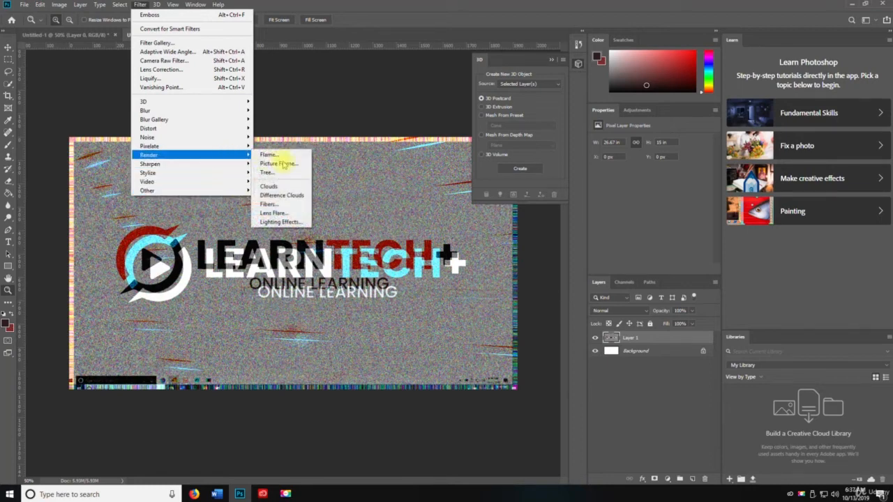
click(283, 187)
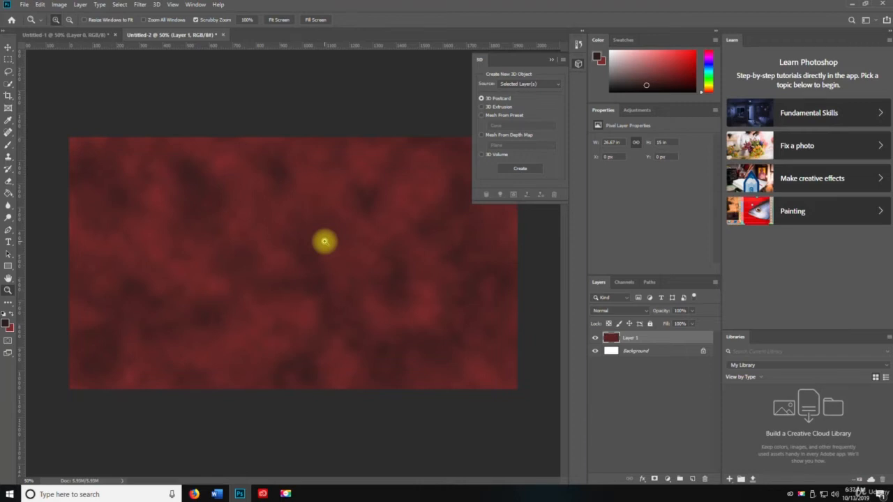
key(ctrl+z)
key(v)
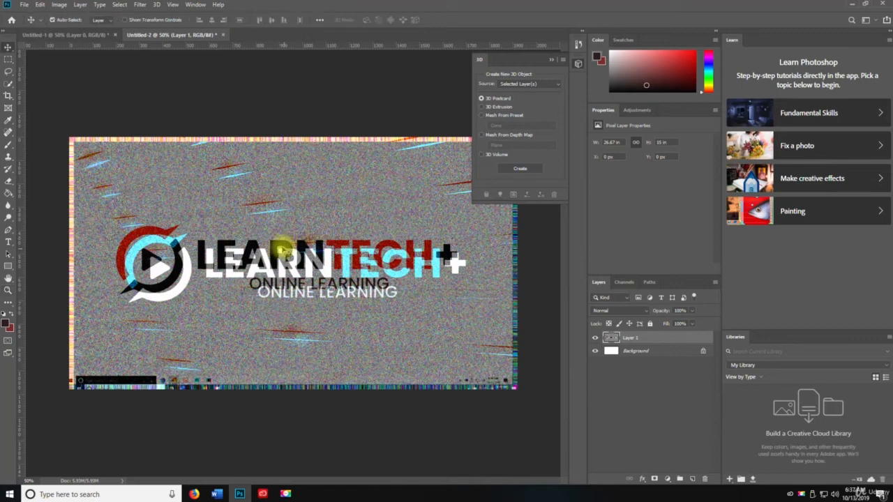
Step: Try the Oil Paint stylize filter on the embossed layer with its preset brush and lighting settings
click(143, 5)
mouse_move(189, 181)
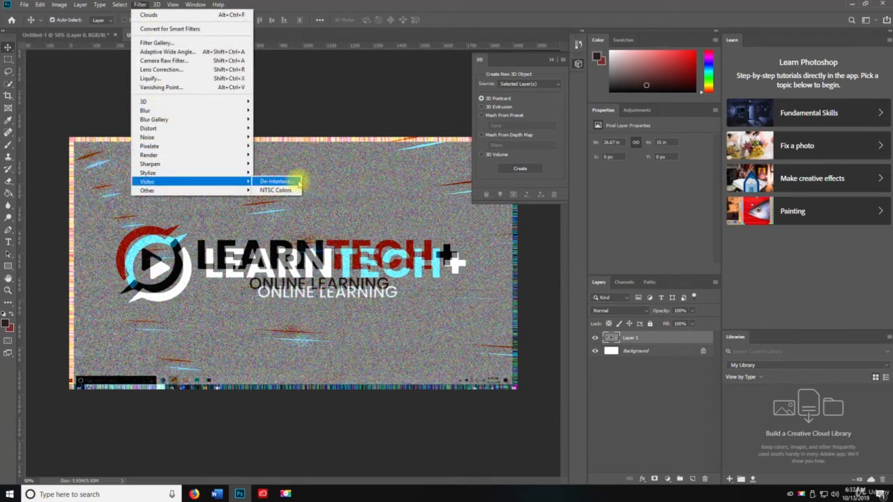
mouse_move(235, 189)
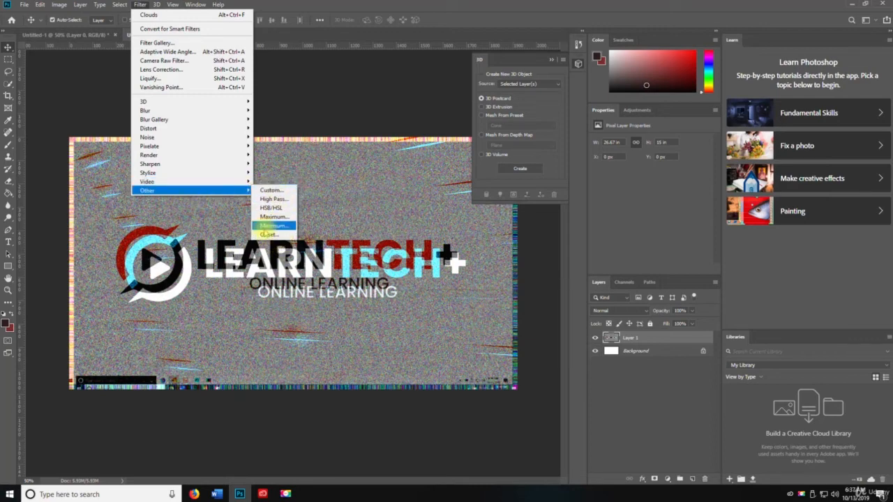
mouse_move(175, 173)
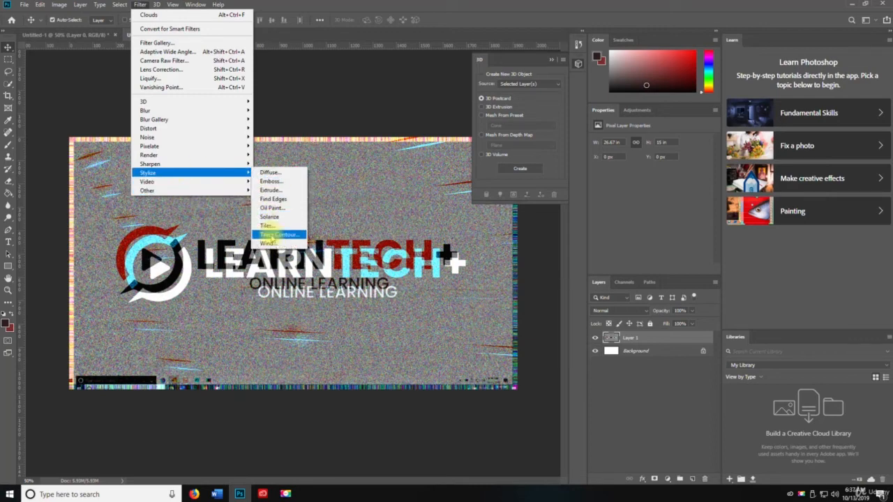
click(272, 208)
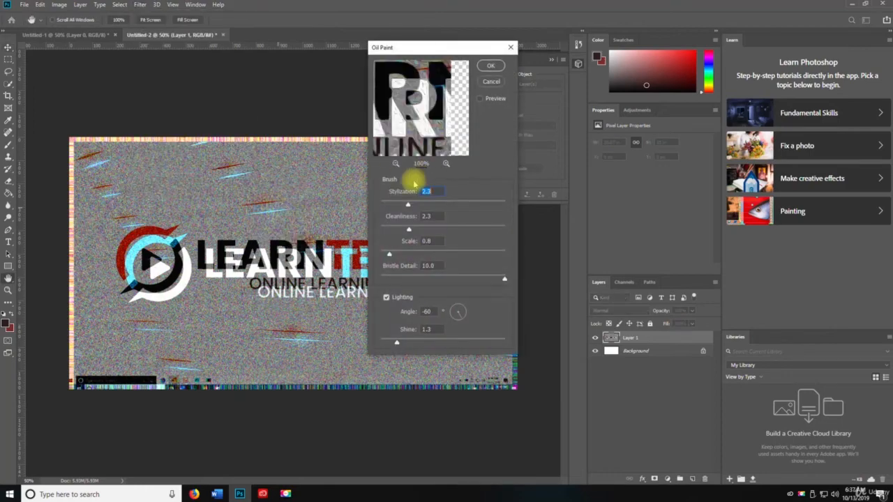
click(492, 82)
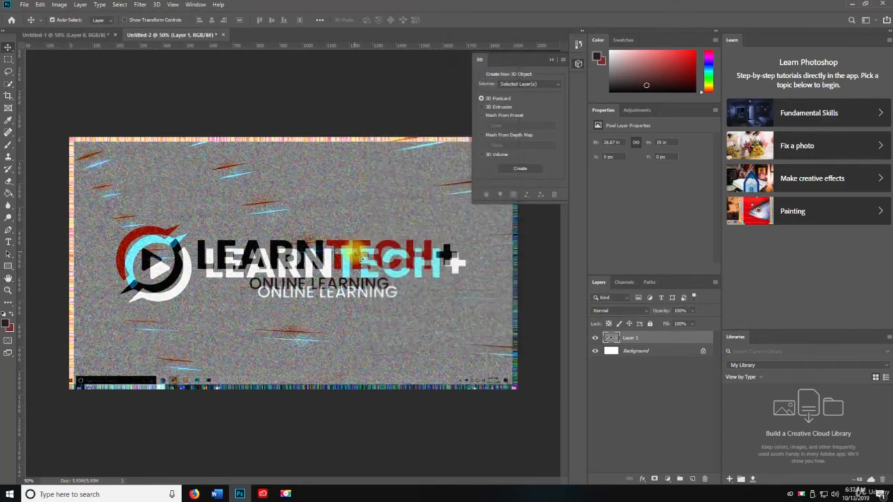
Step: Apply a Motion Blur with a 0° angle and a distance of 10 pixels to the embossed layer
click(140, 5)
mouse_move(172, 130)
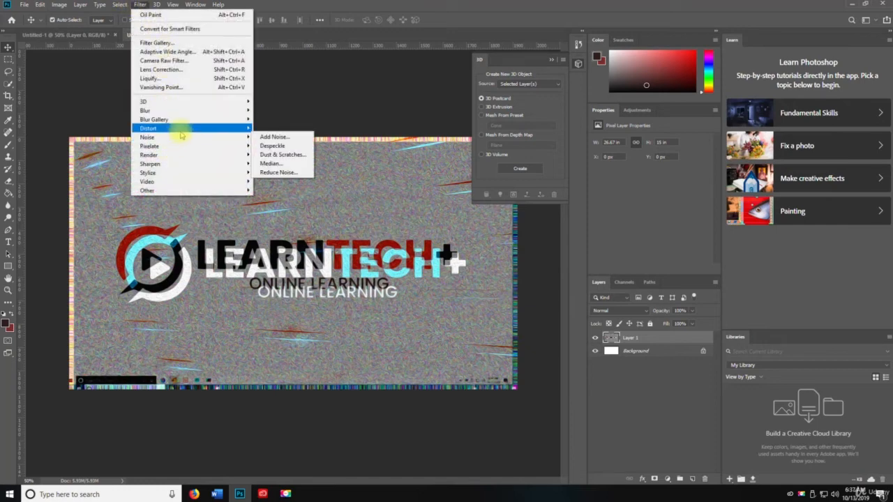
mouse_move(201, 119)
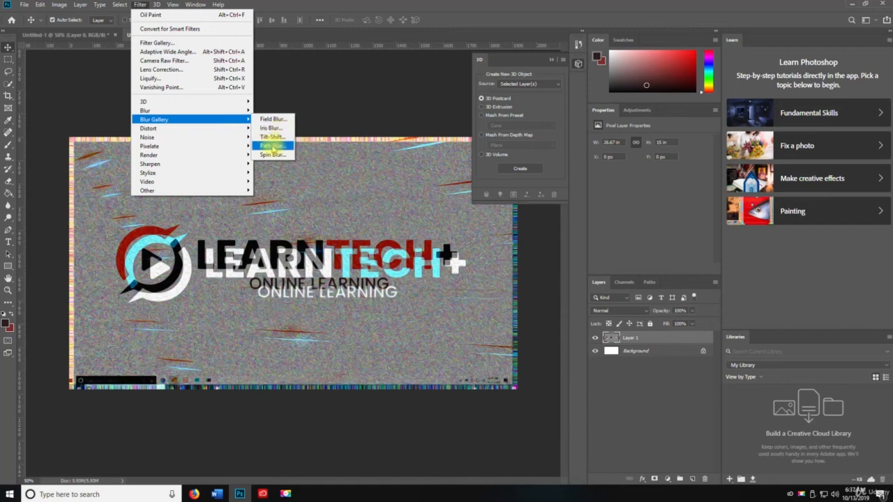
mouse_move(245, 111)
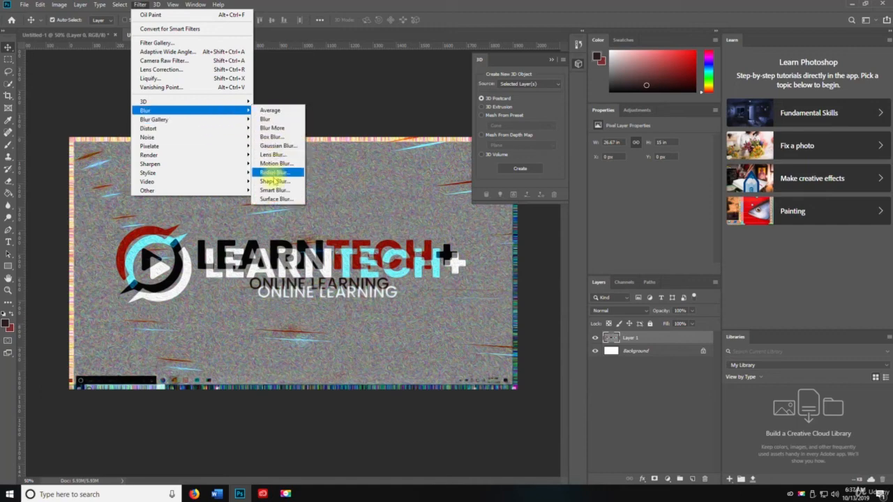
click(276, 163)
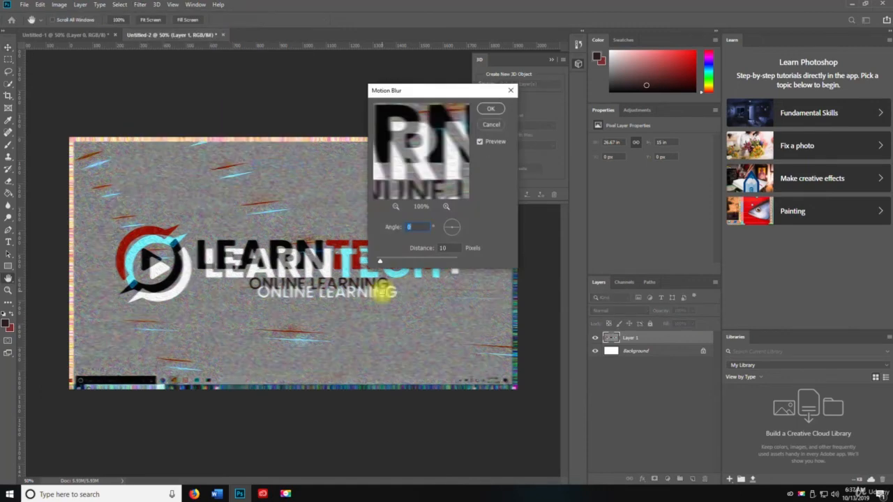
key(Return)
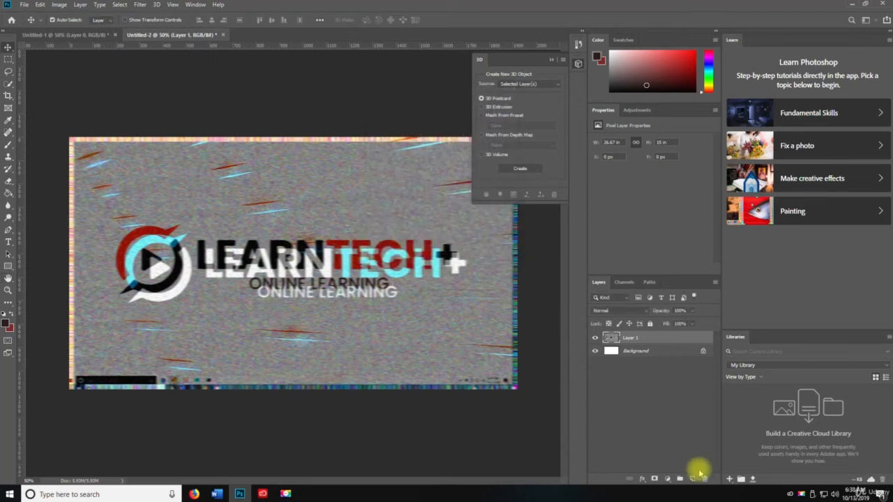
Step: Look at the Blending Options of the filtered screenshot layer and close them without changing any setting
click(643, 481)
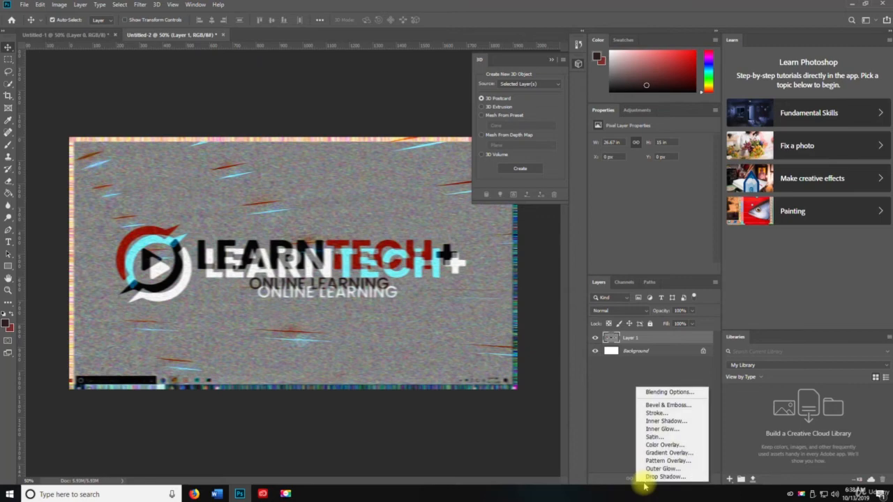
click(650, 393)
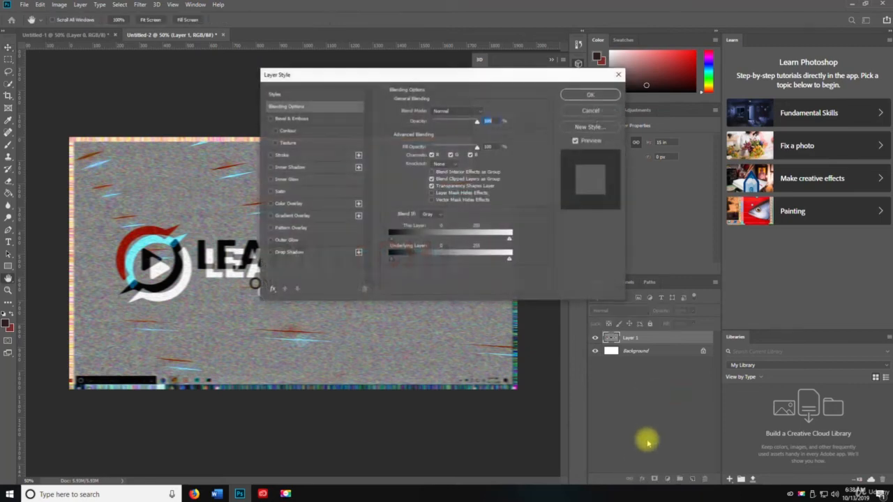
click(567, 112)
key(v)
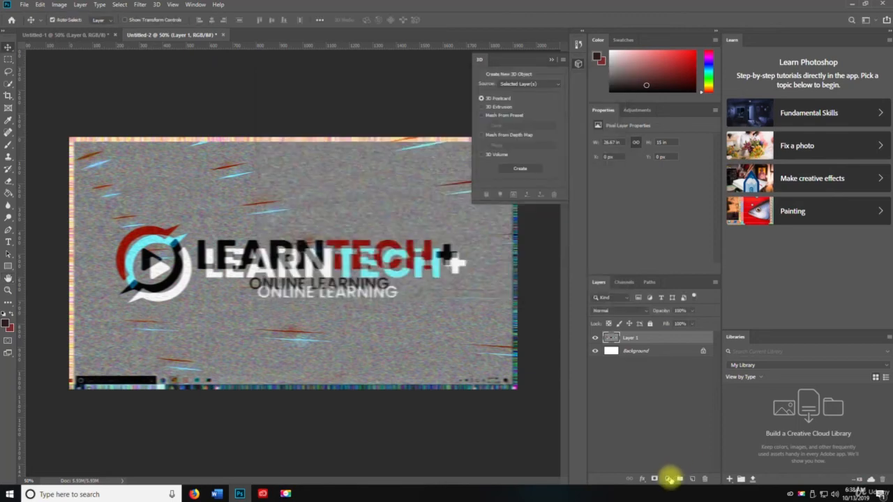
Step: Look over the available fill and adjustment layers, and add a layer mask to the screenshot layer
click(669, 480)
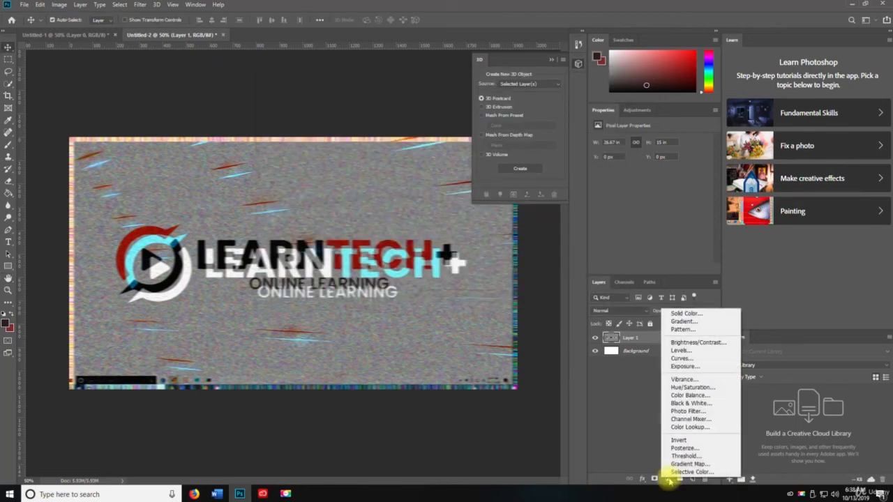
click(655, 480)
click(655, 480)
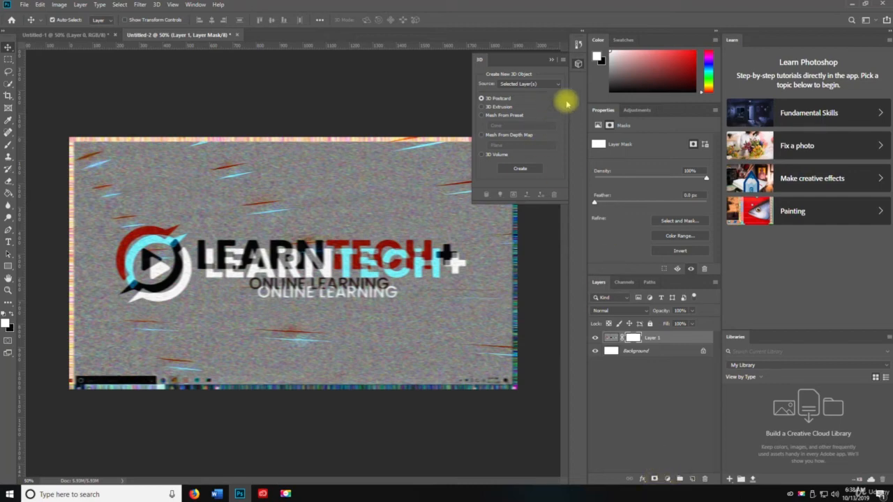
Step: Close the 3D tab group, glance over the available filters, and deselect the masked screenshot layer
click(564, 60)
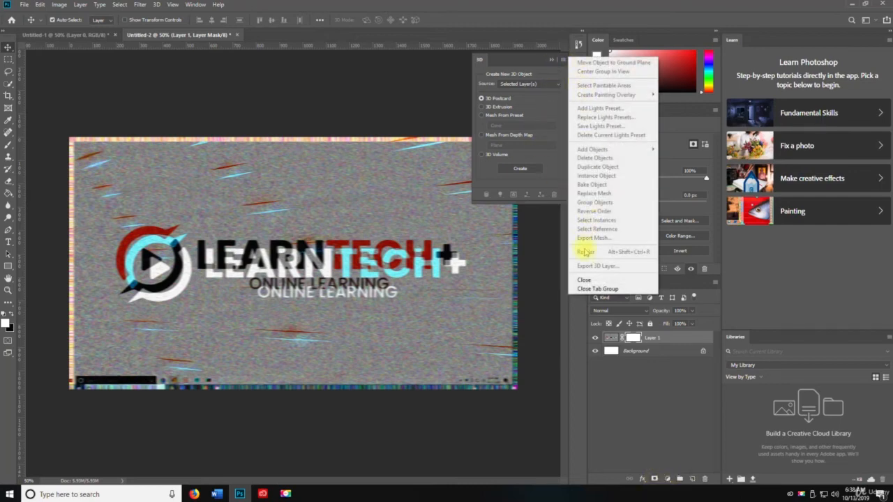
click(592, 288)
click(140, 4)
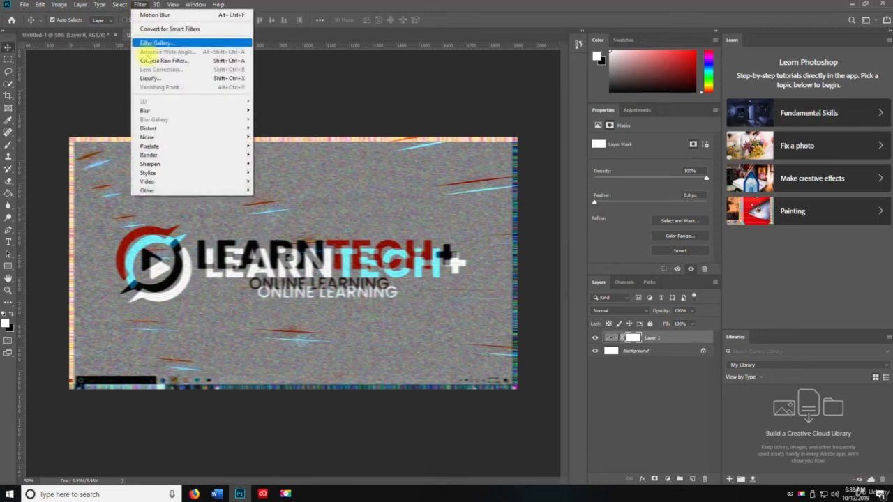
click(658, 386)
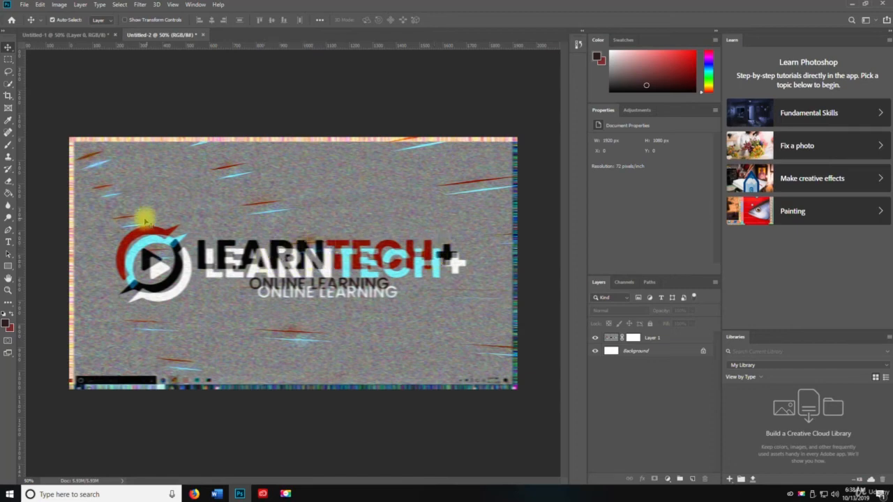
Step: Minimize Photoshop to view the original desktop background, and switch back to the Photoshop document
click(852, 3)
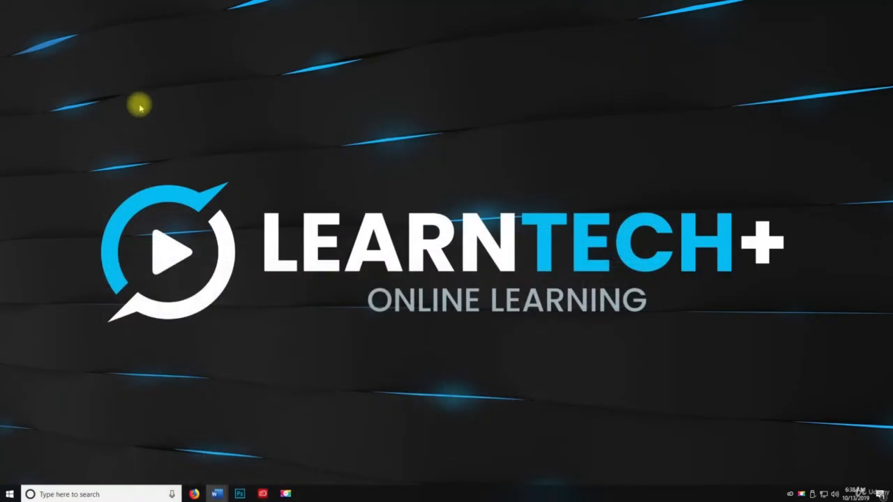
click(239, 493)
key(space)
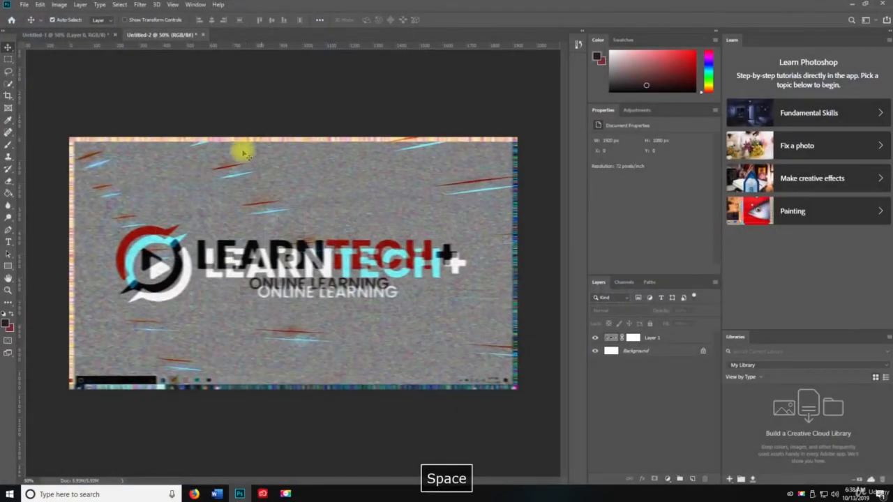